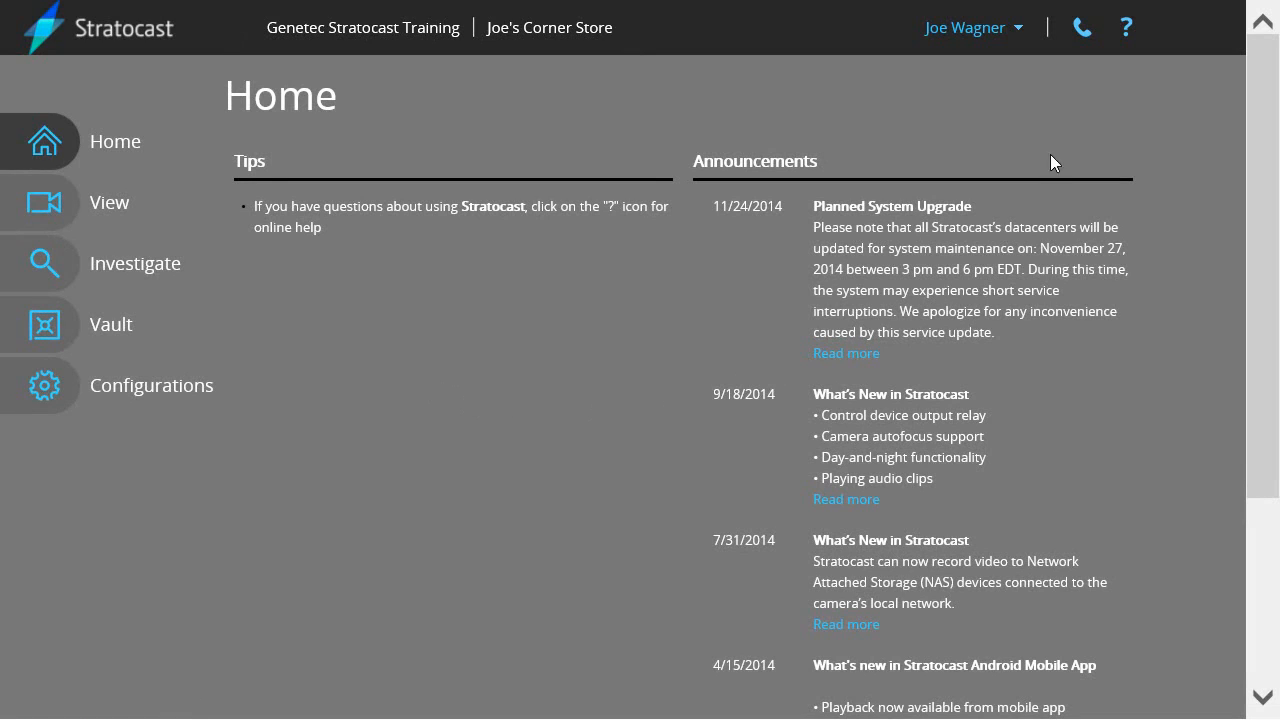
# Switch to the DJS Webinars account and show its empty Additional users list in Configurations.
pyautogui.click(1019, 40)
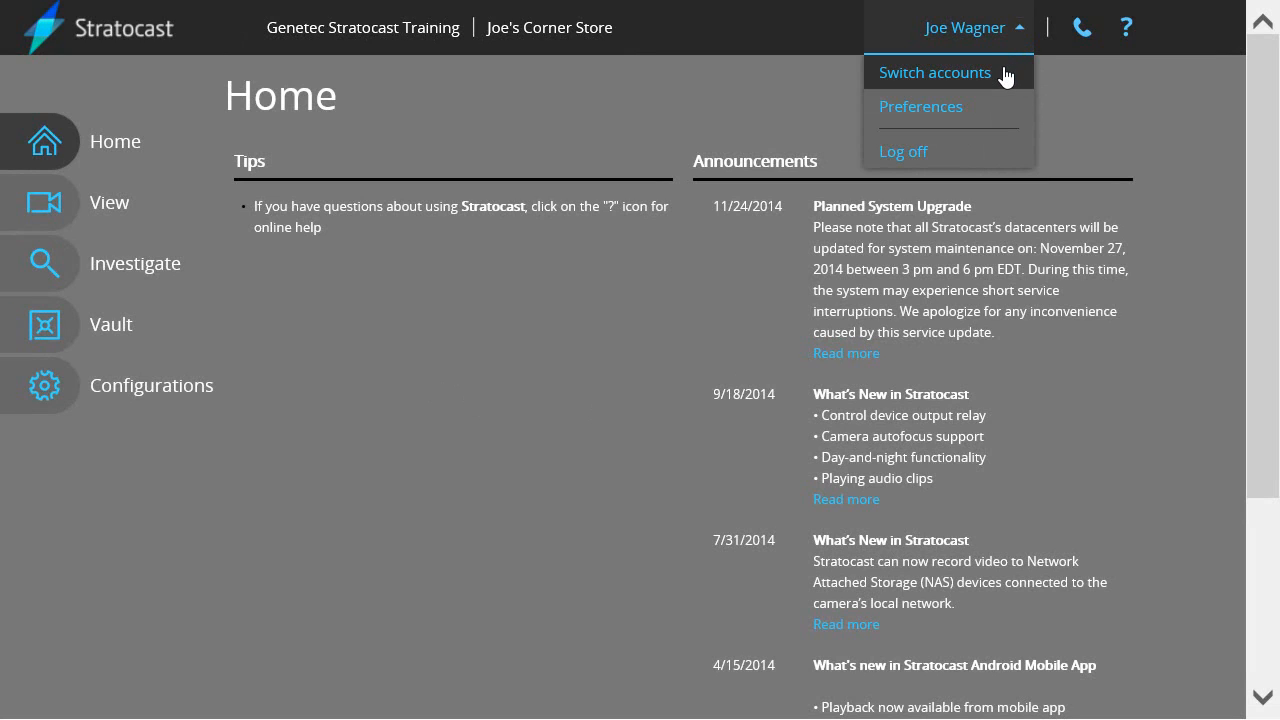
pyautogui.click(1005, 77)
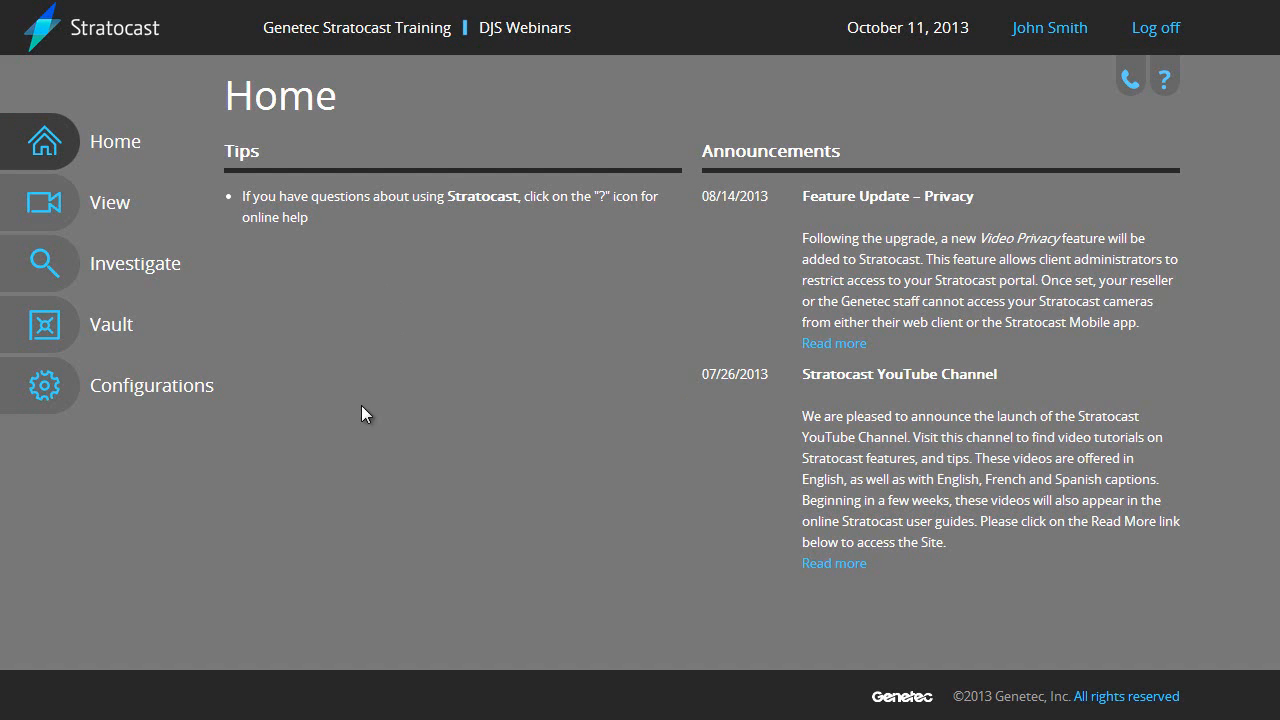
pyautogui.click(55, 403)
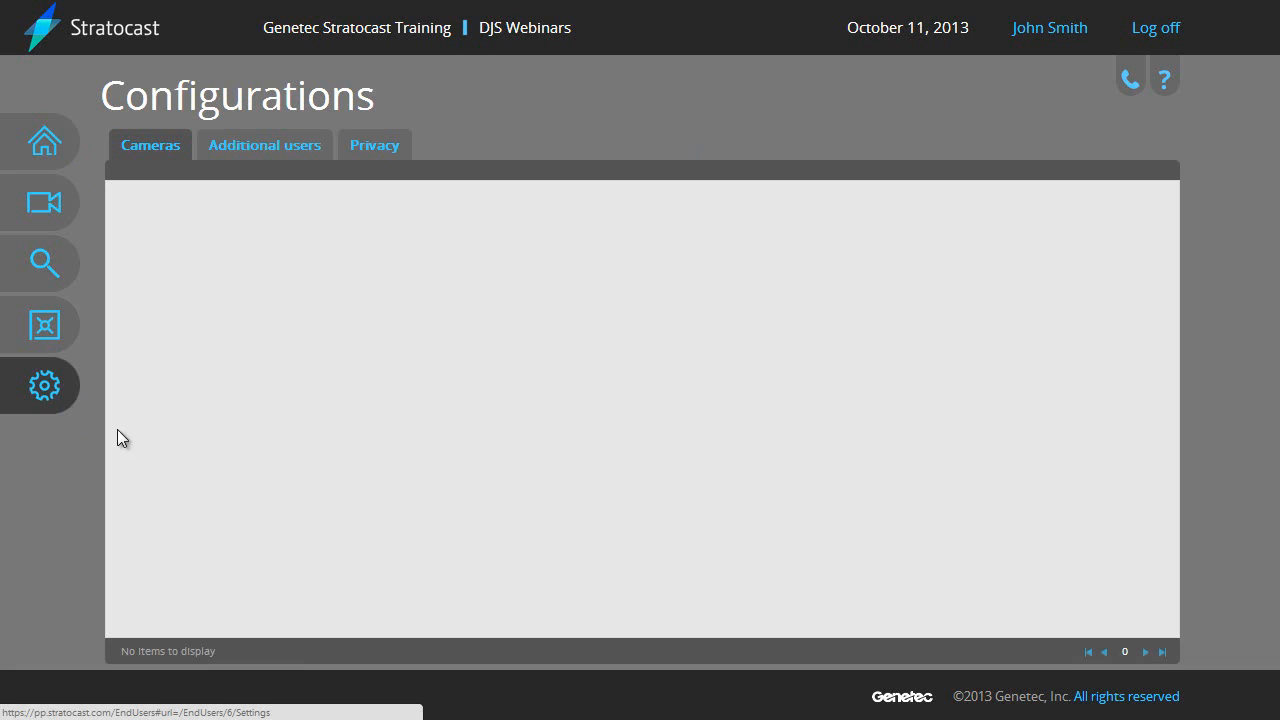
pyautogui.click(280, 163)
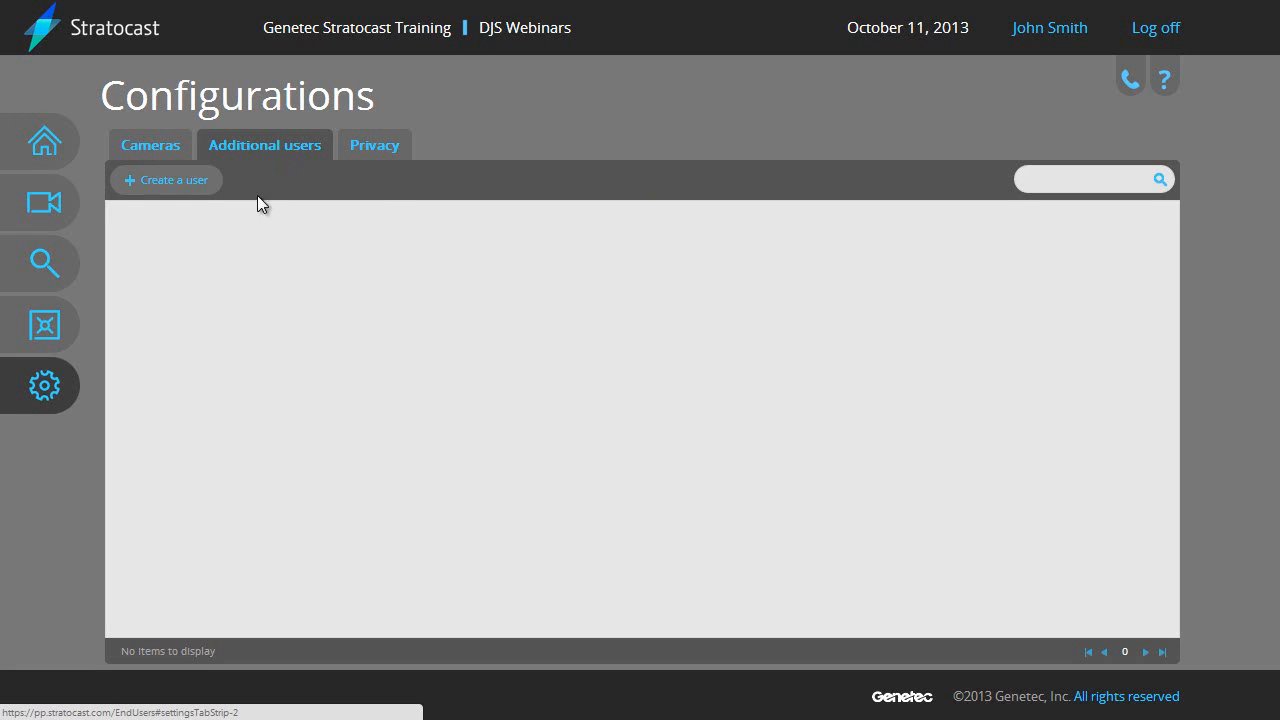
pyautogui.click(173, 192)
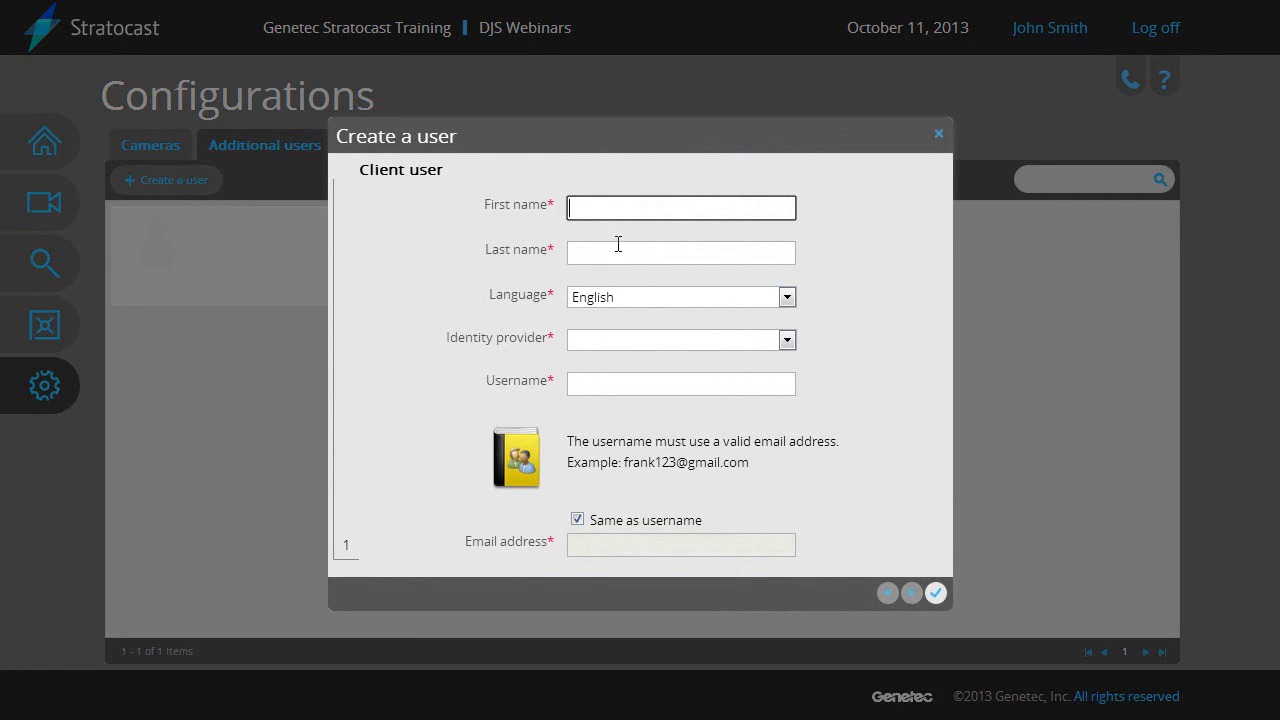
pyautogui.click(693, 250)
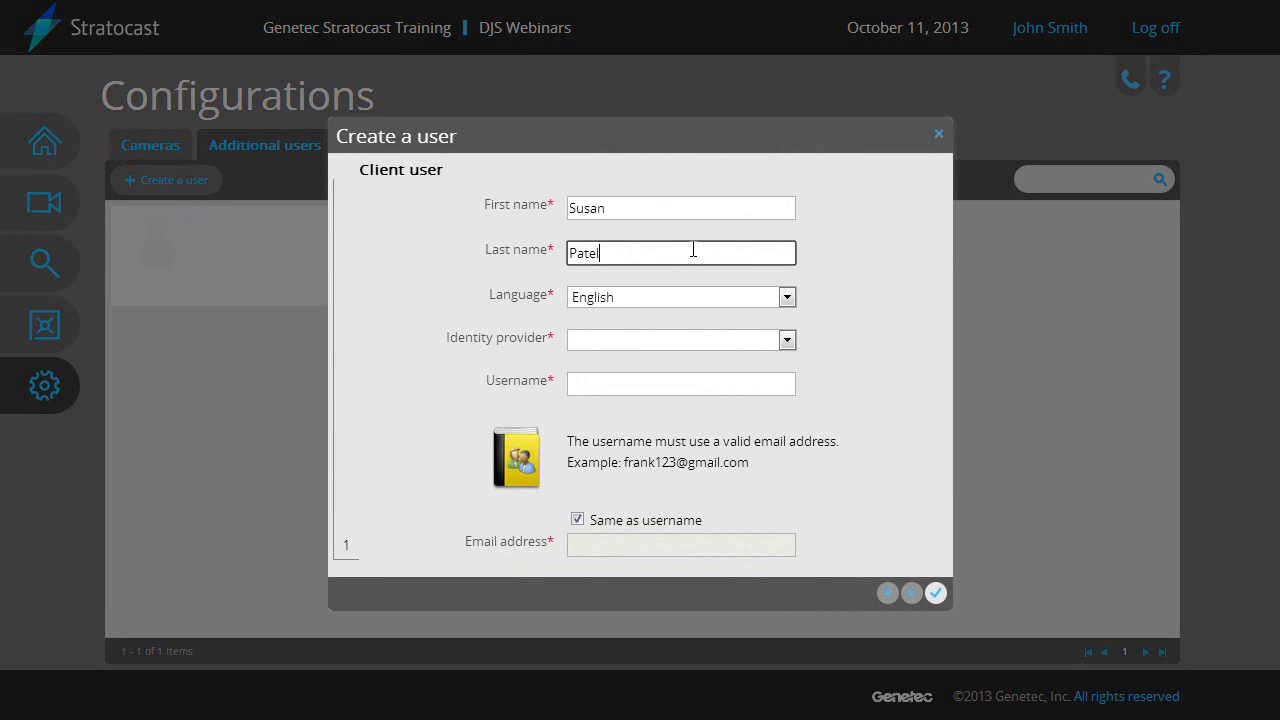
pyautogui.click(787, 297)
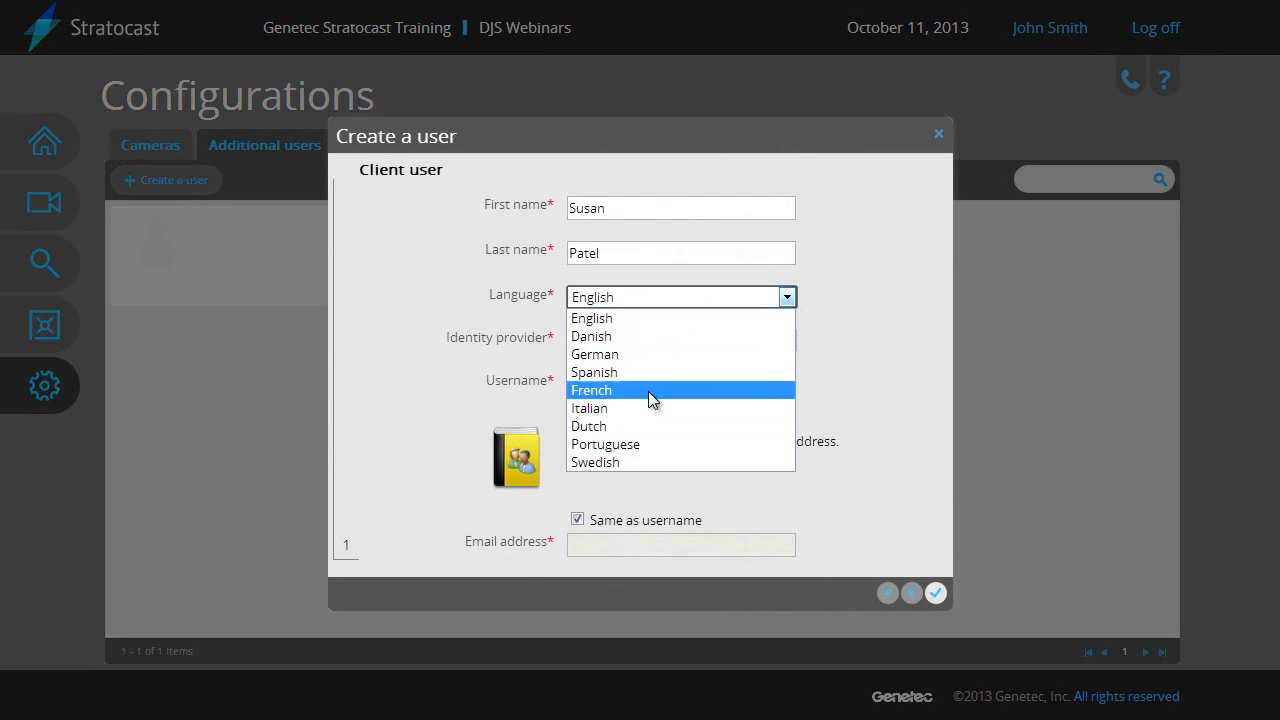
pyautogui.click(637, 316)
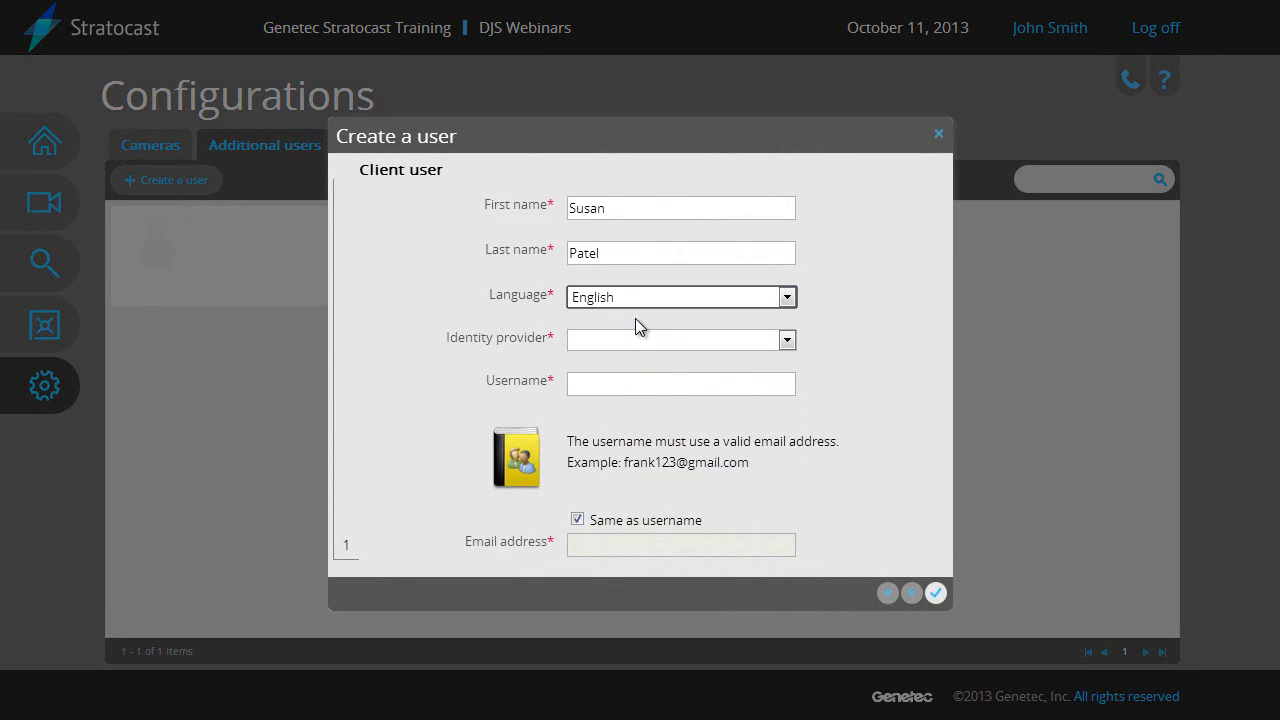
pyautogui.click(745, 340)
pyautogui.click(606, 377)
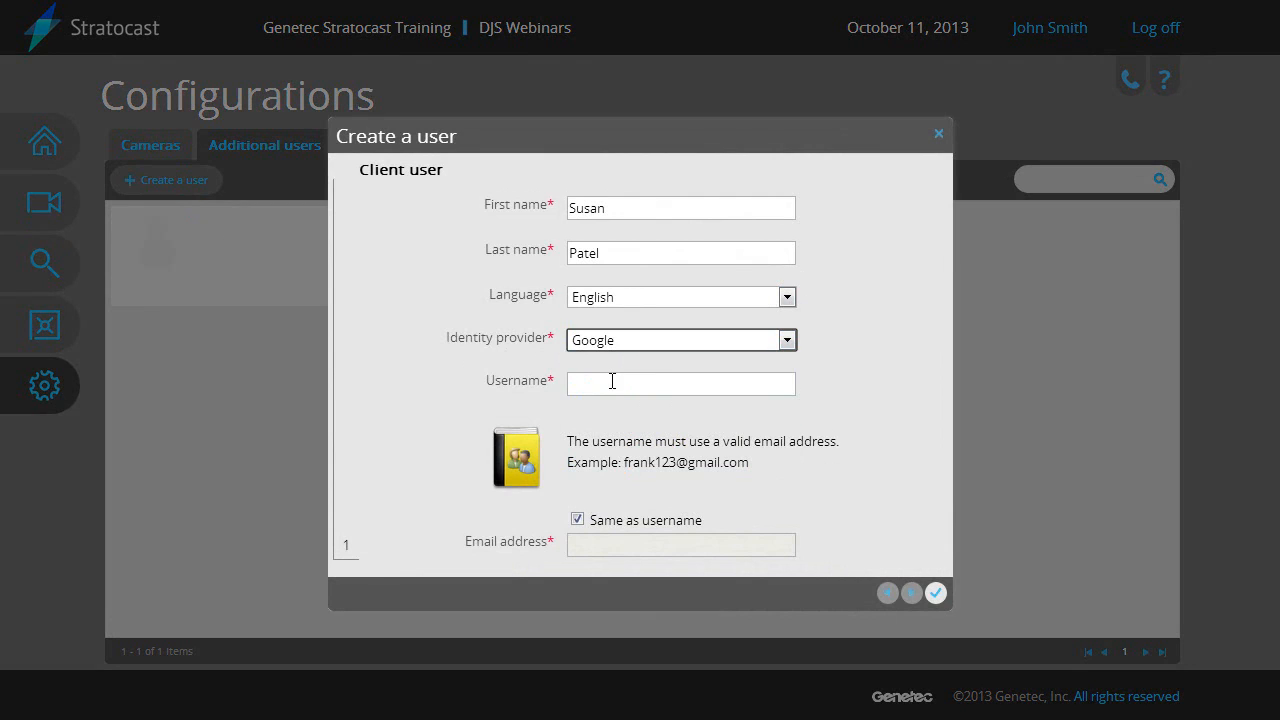
pyautogui.click(612, 381)
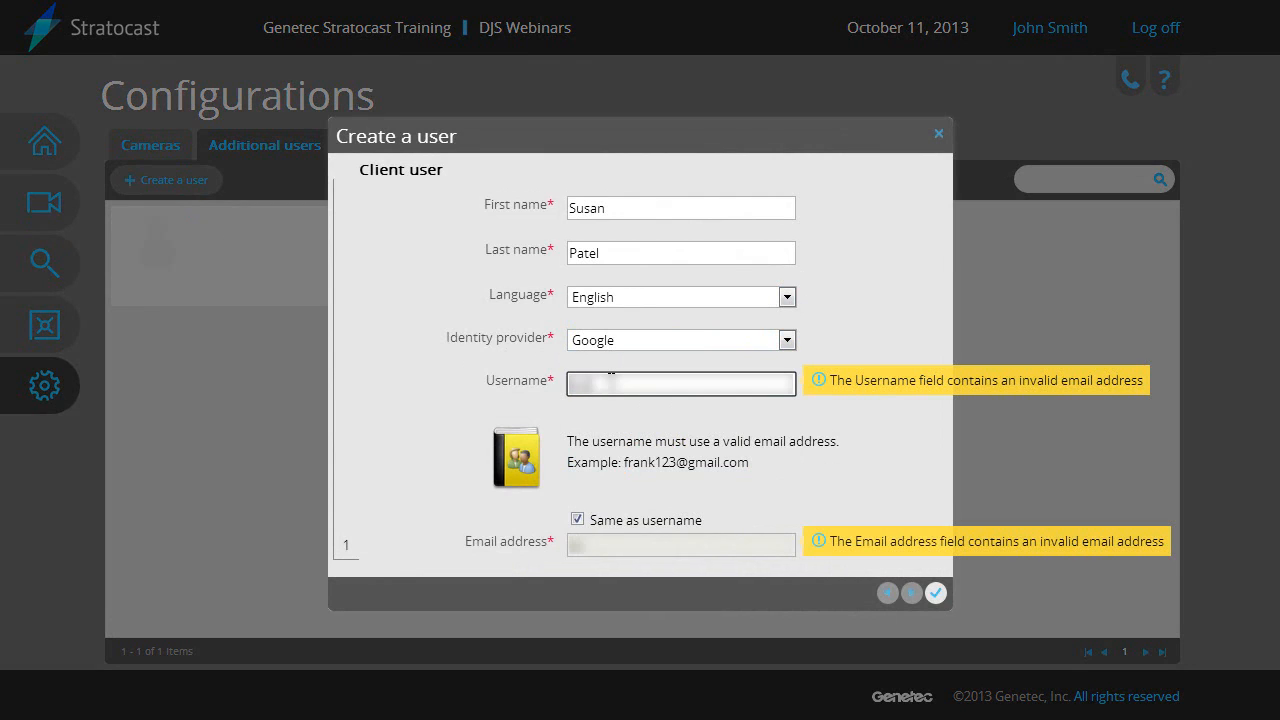
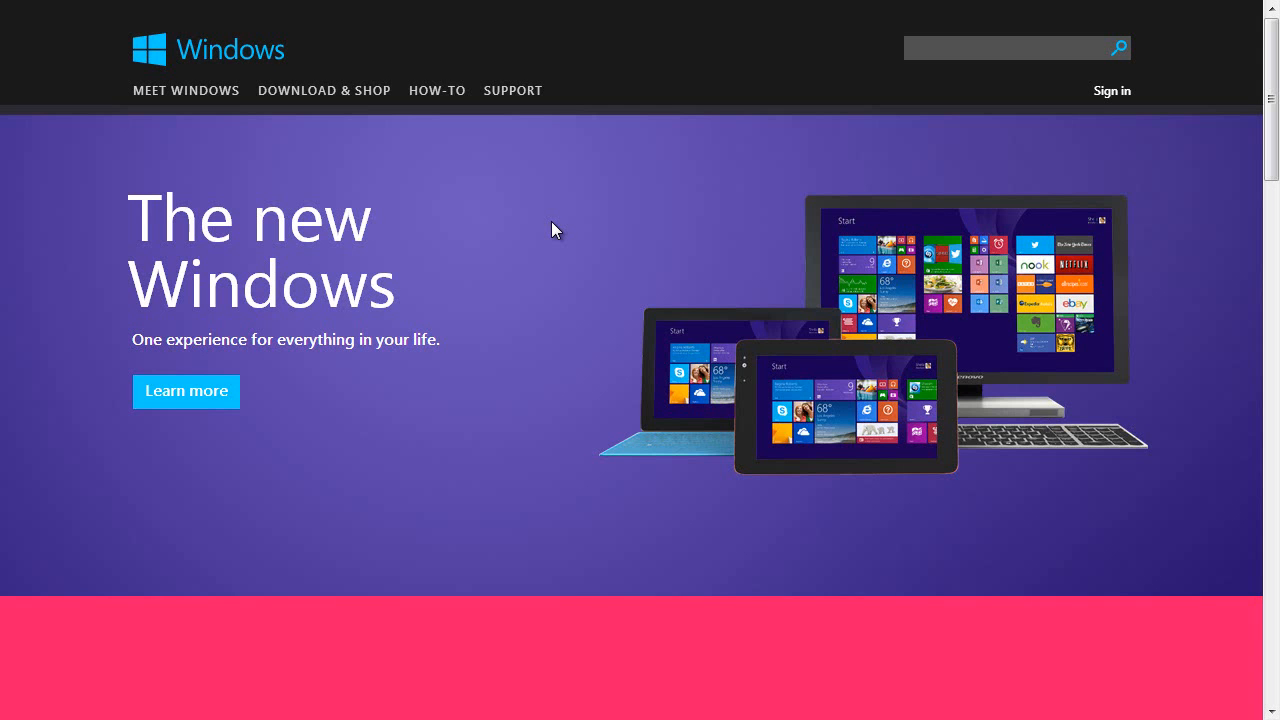
# Reach the Microsoft account sign-up form and enter an example company email as account name.
pyautogui.click(1120, 92)
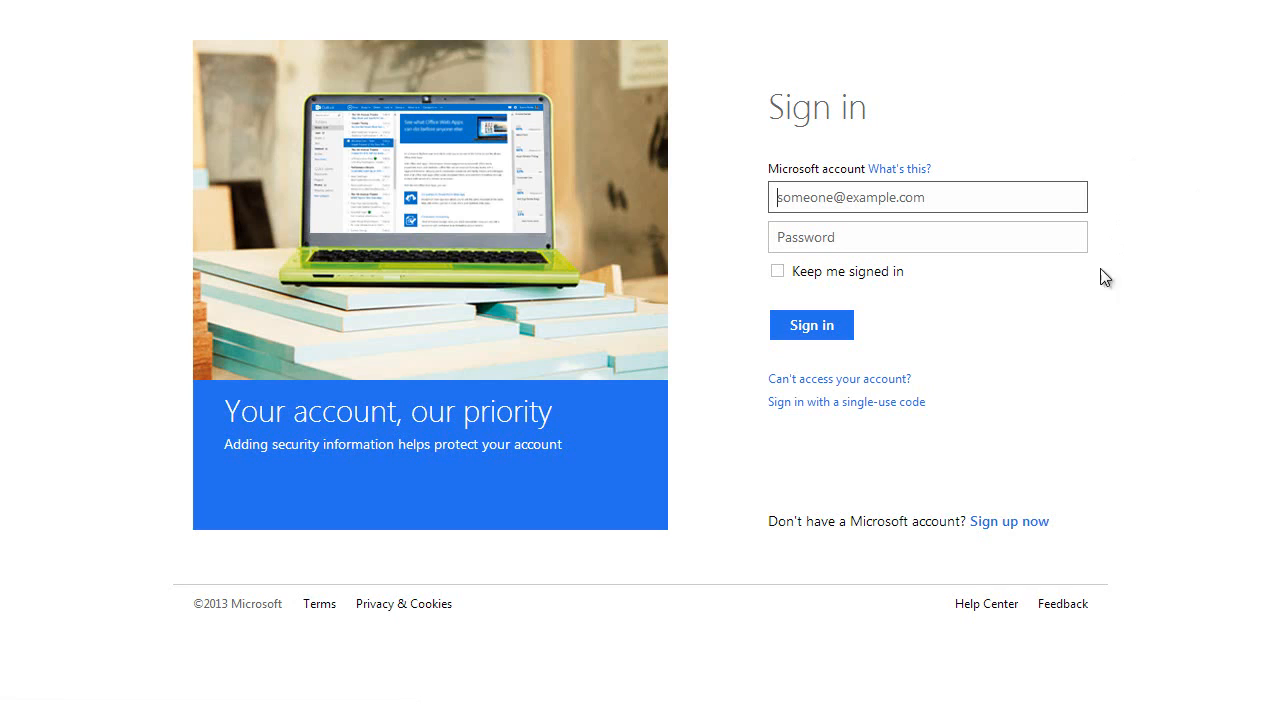
pyautogui.click(998, 527)
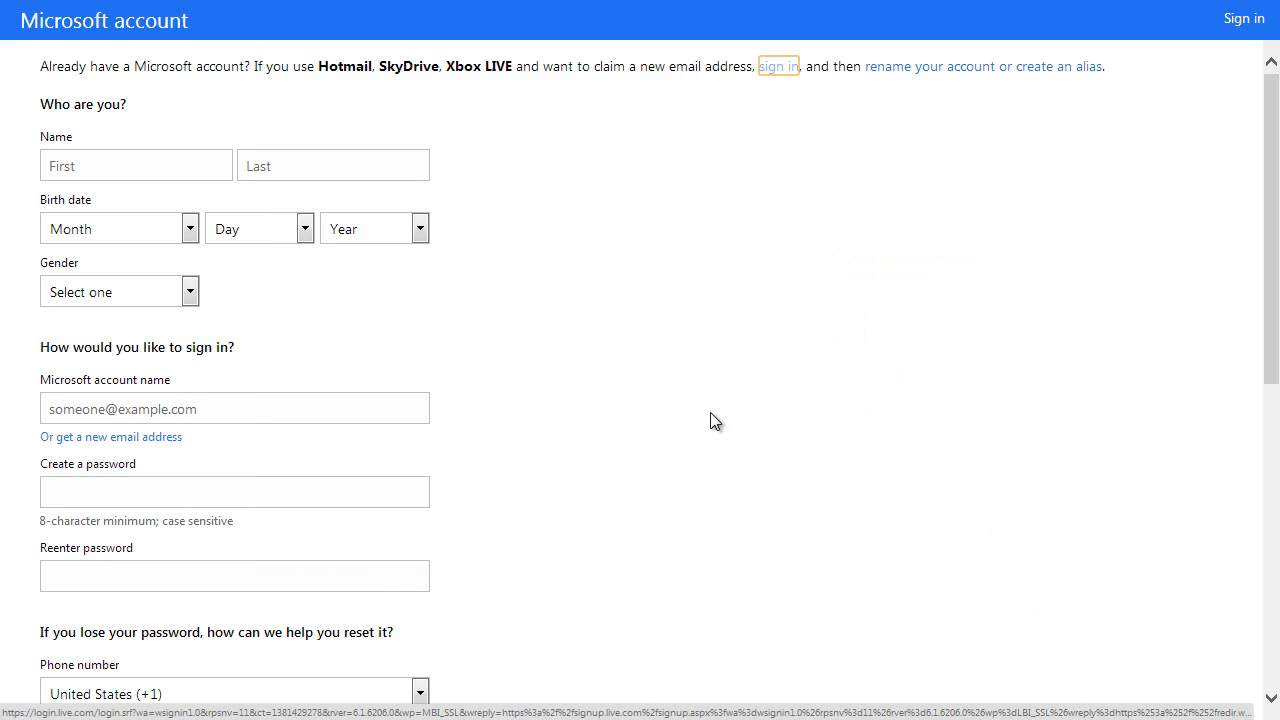
pyautogui.click(415, 405)
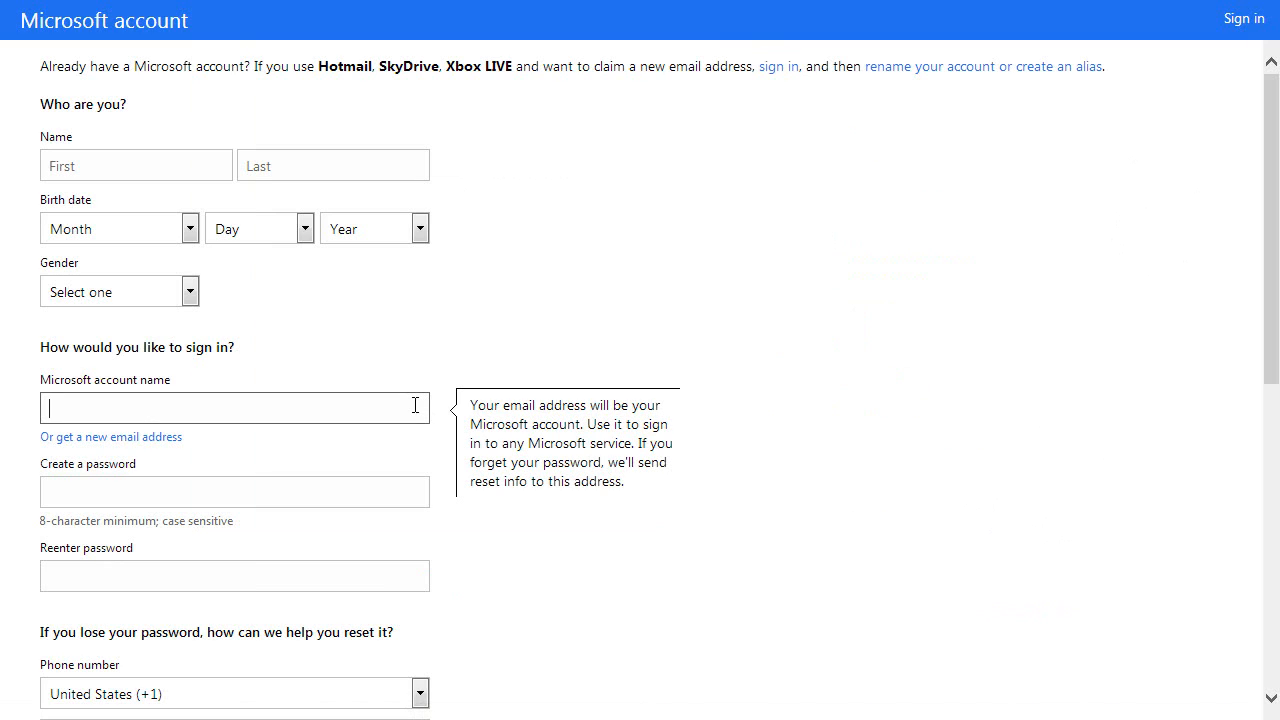
pyautogui.write('you@co')
pyautogui.write('mpany_name')
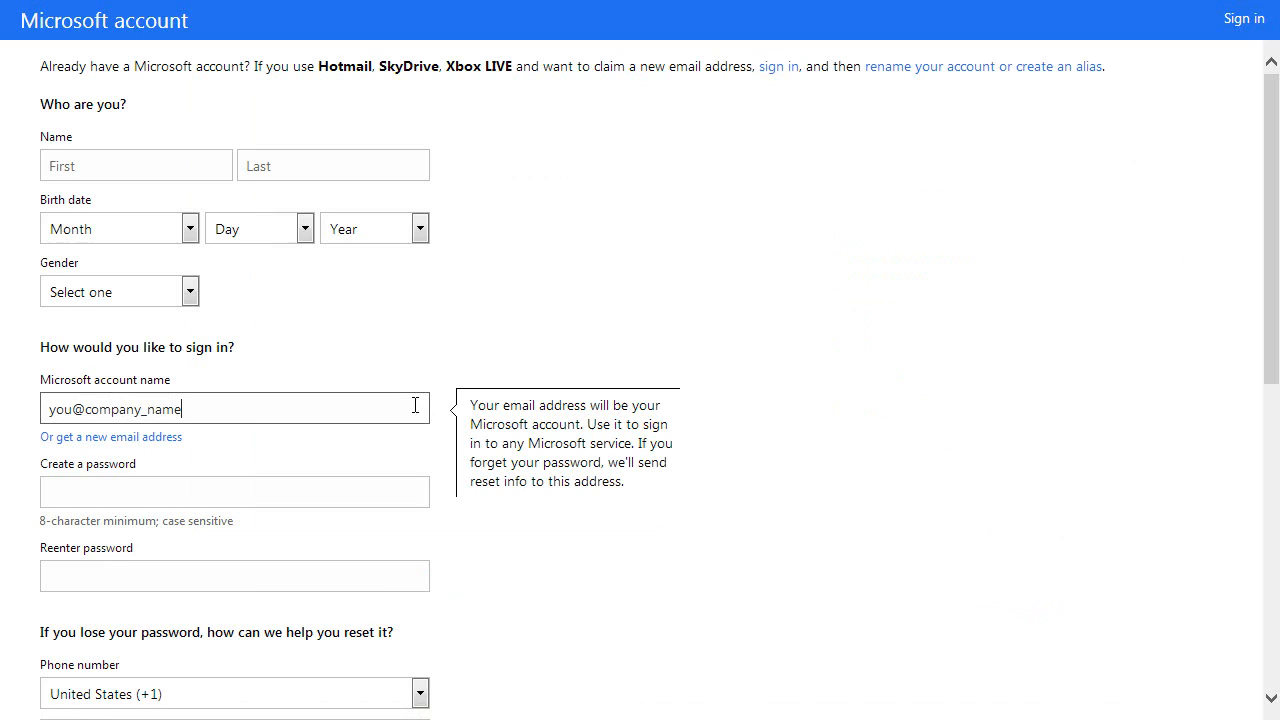
pyautogui.write('.com')
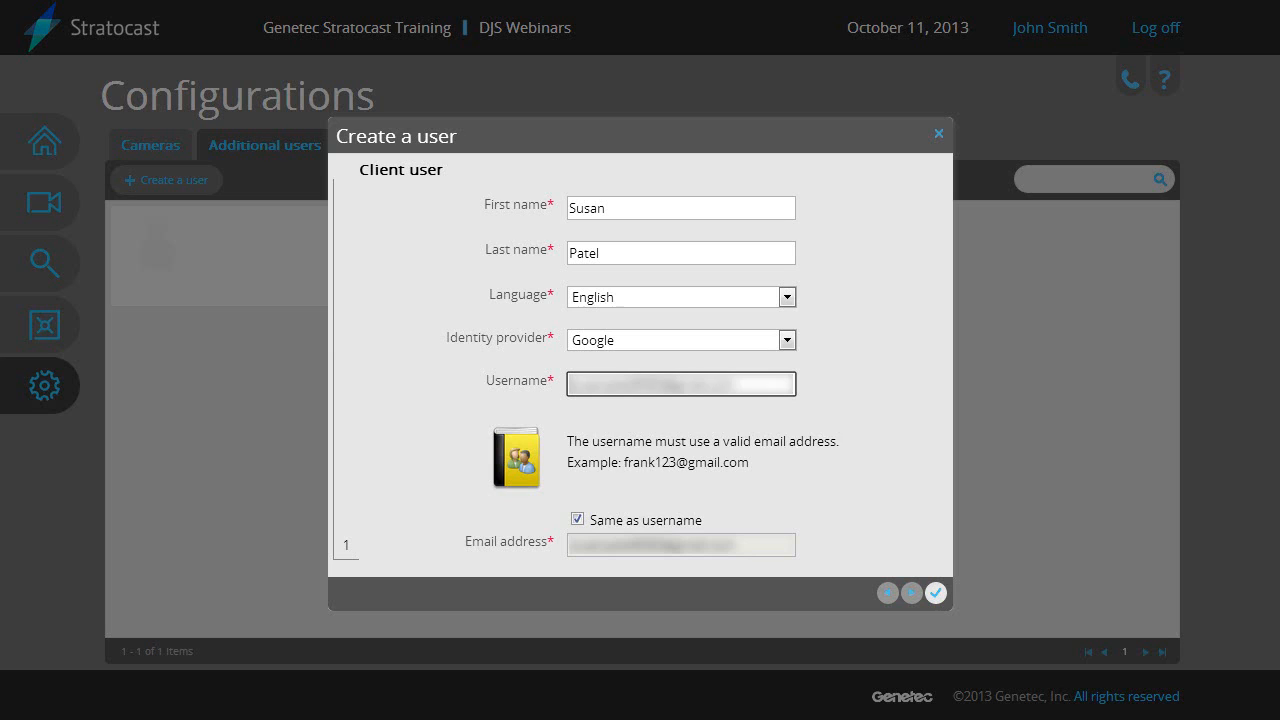
pyautogui.write('.com')
pyautogui.click(578, 519)
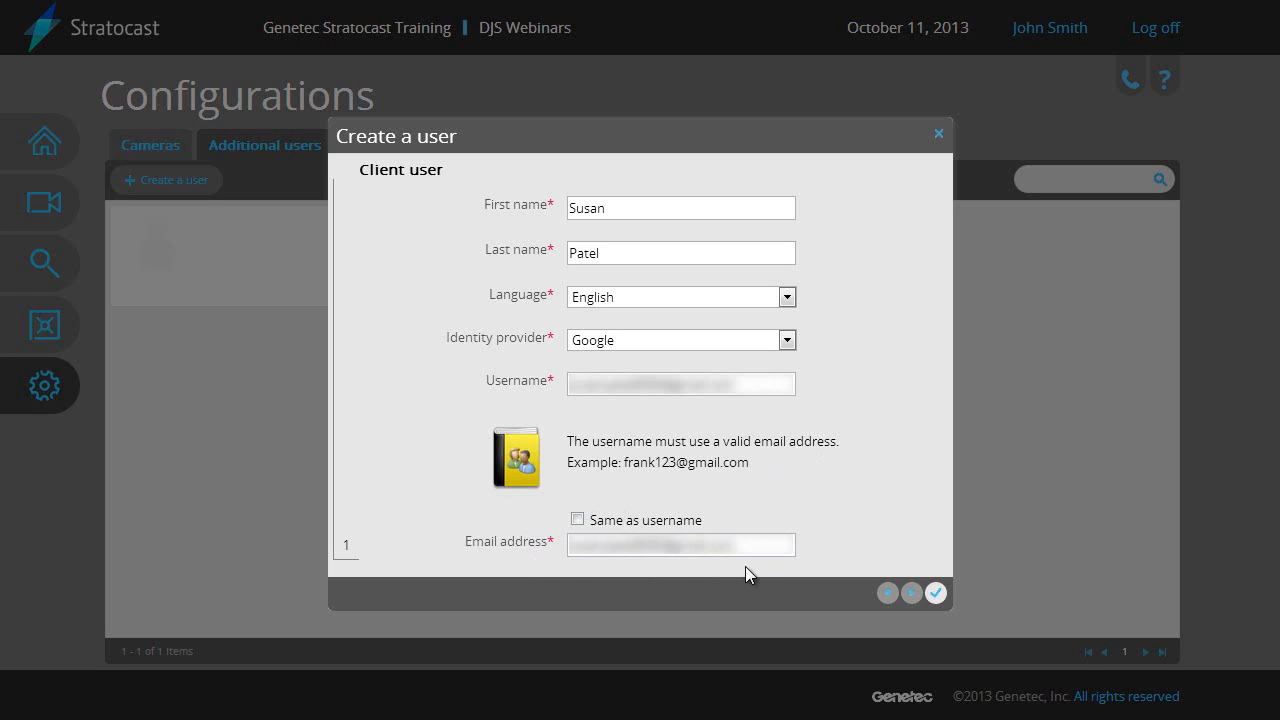
pyautogui.press('space')
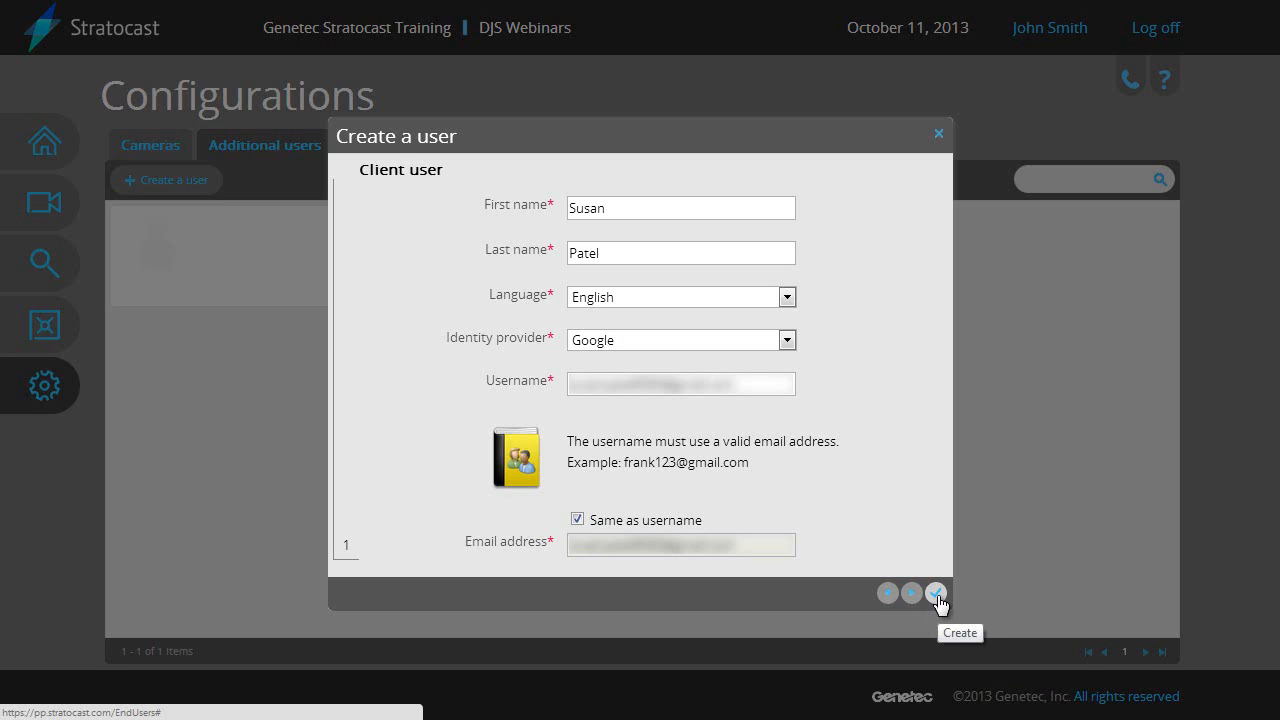
pyautogui.click(936, 594)
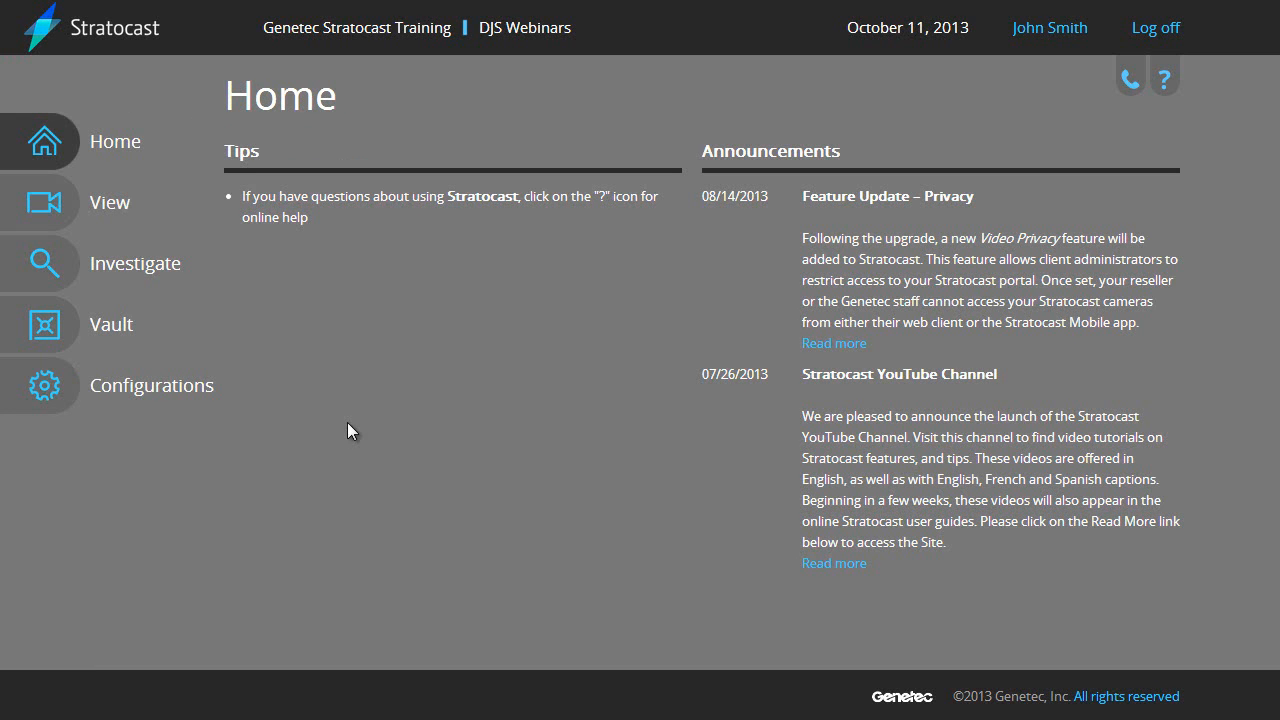
pyautogui.click(46, 386)
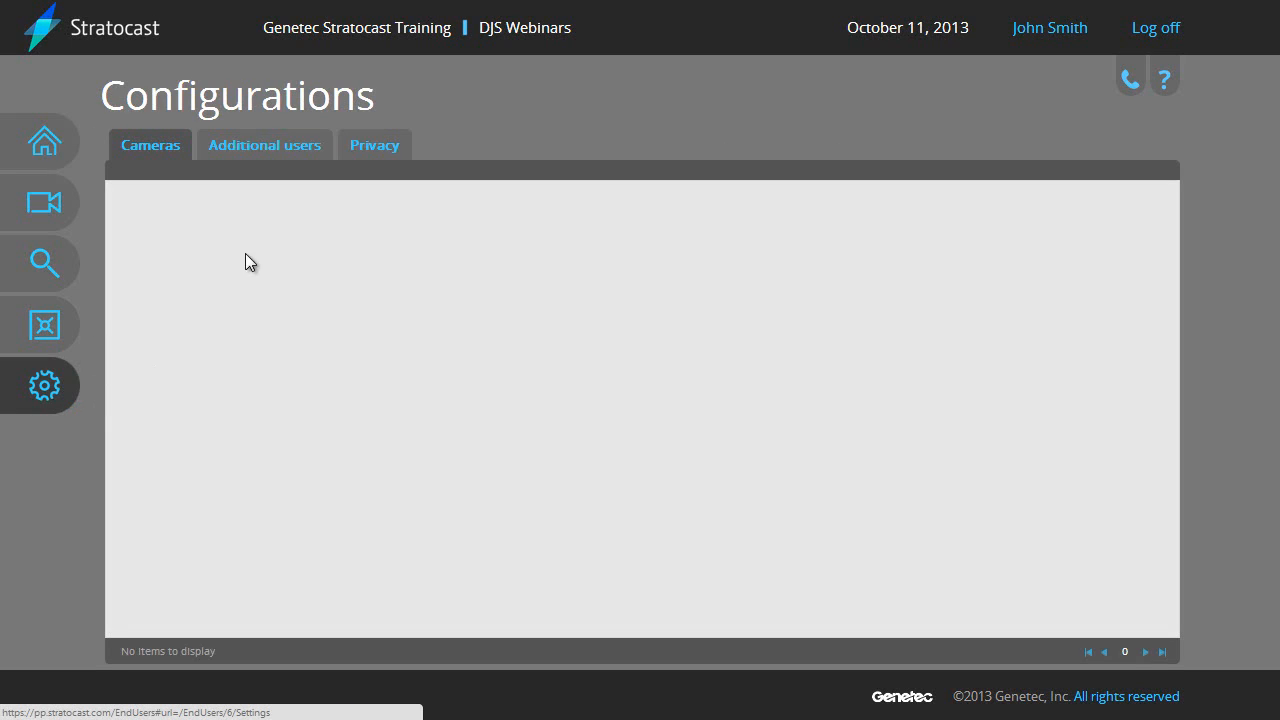
pyautogui.click(257, 157)
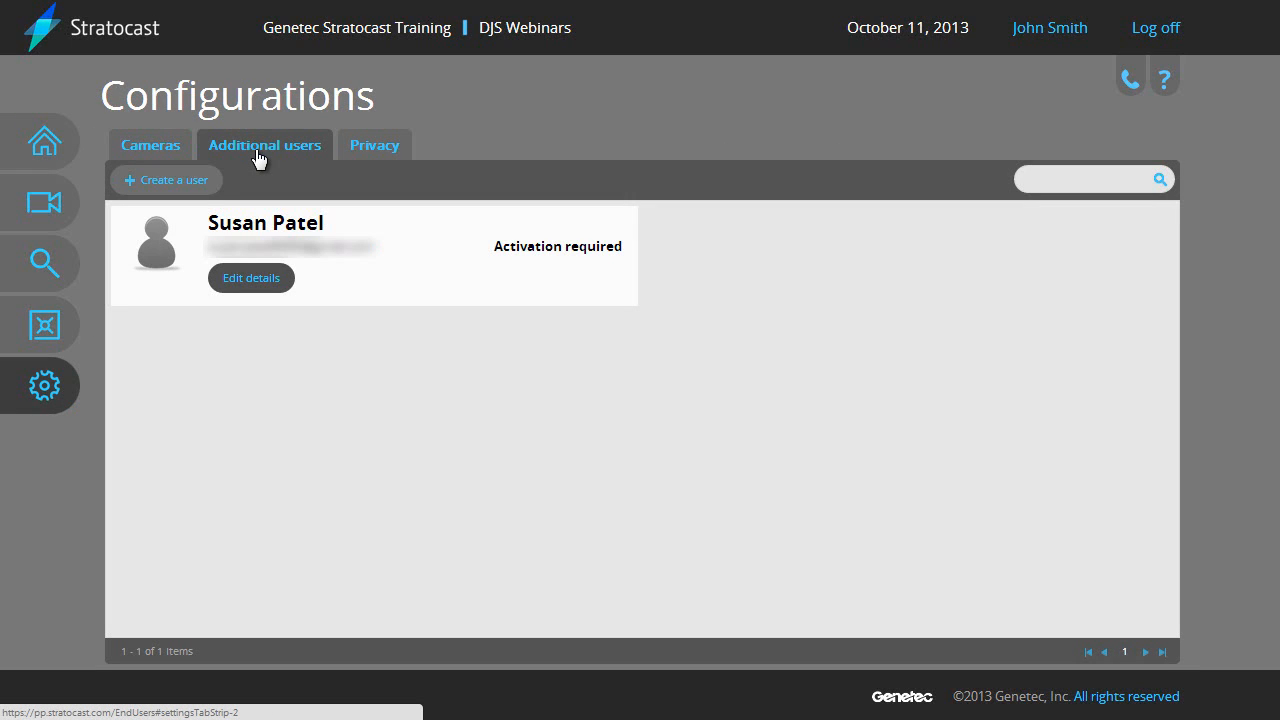
pyautogui.click(245, 288)
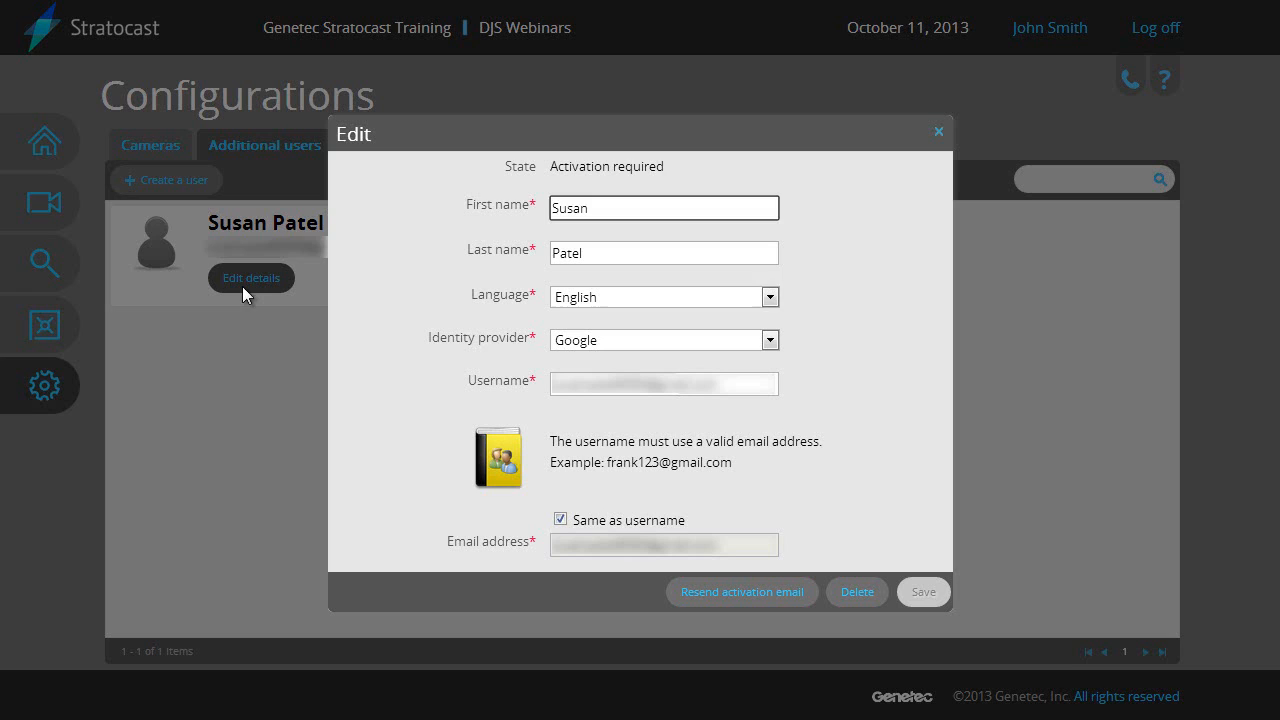
pyautogui.press('Tab')
pyautogui.press('Tab')
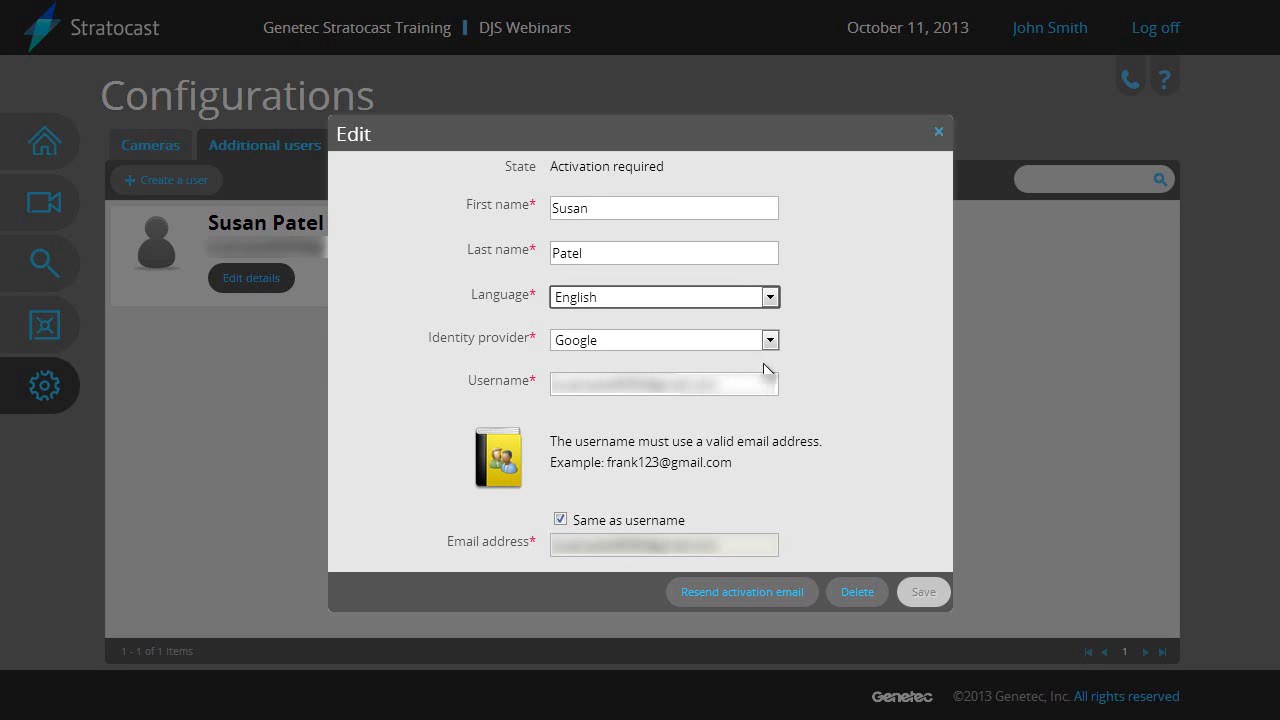
pyautogui.click(771, 297)
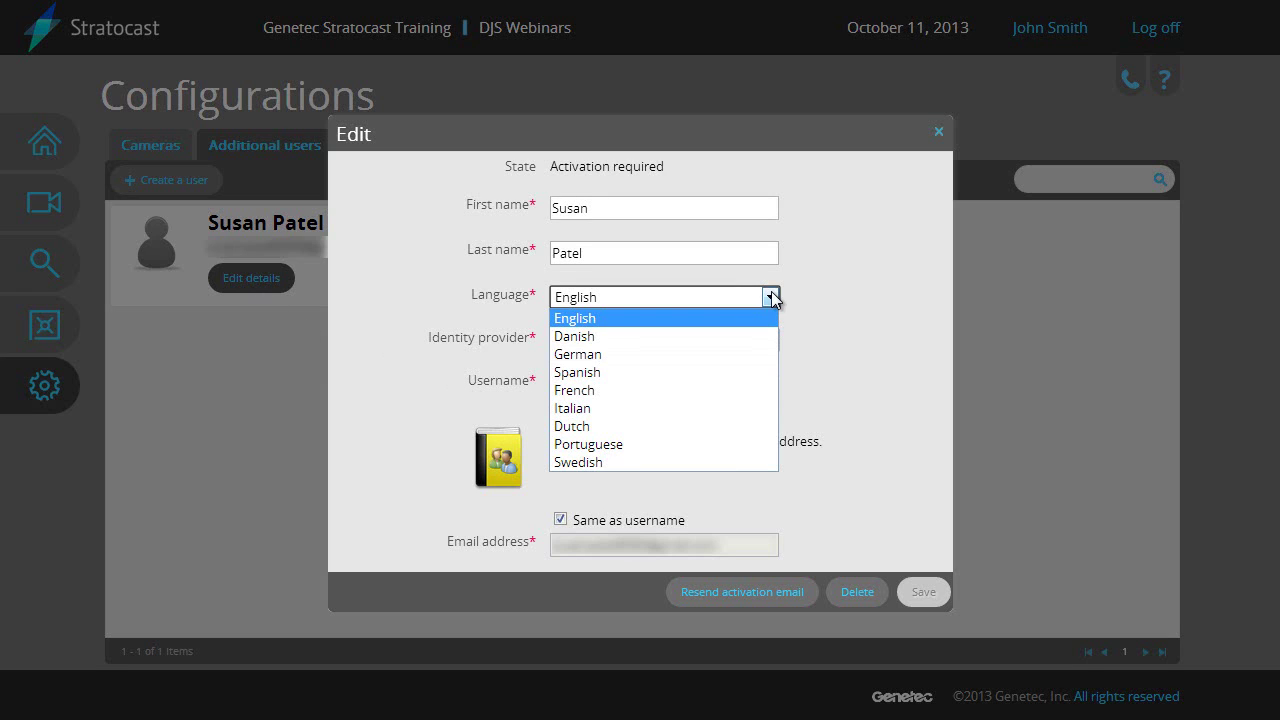
pyautogui.click(575, 390)
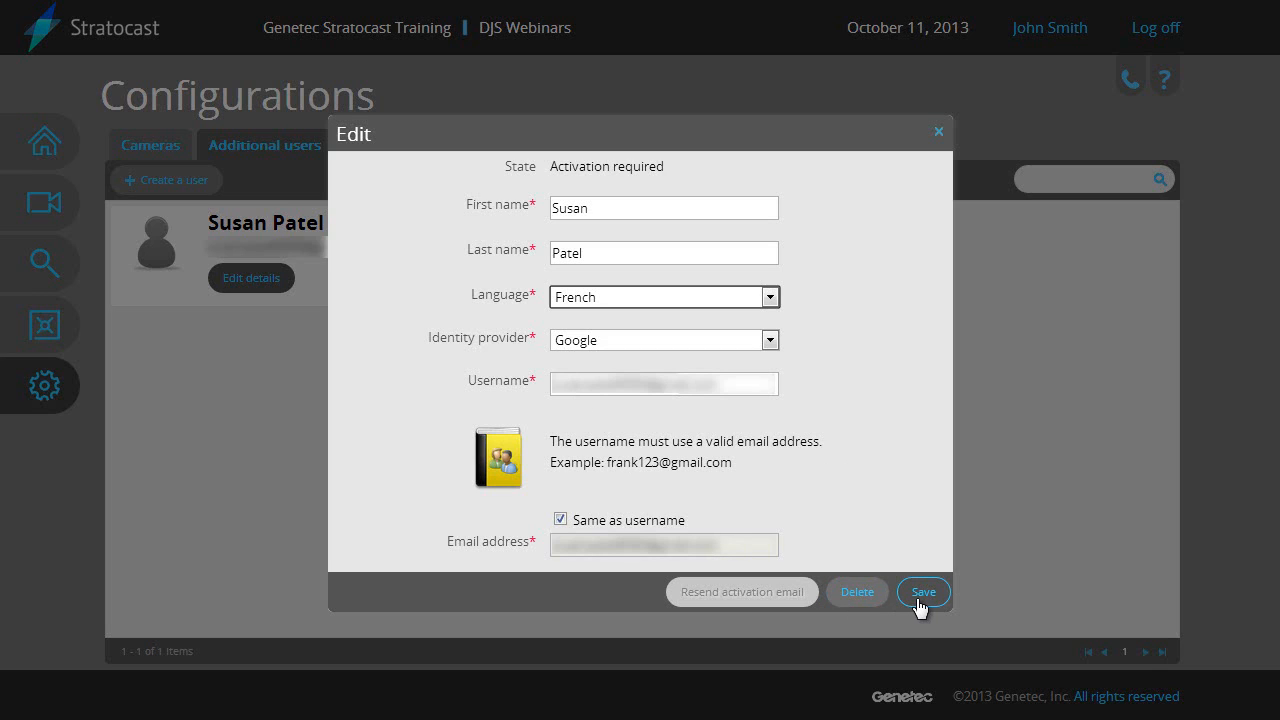
pyautogui.click(855, 593)
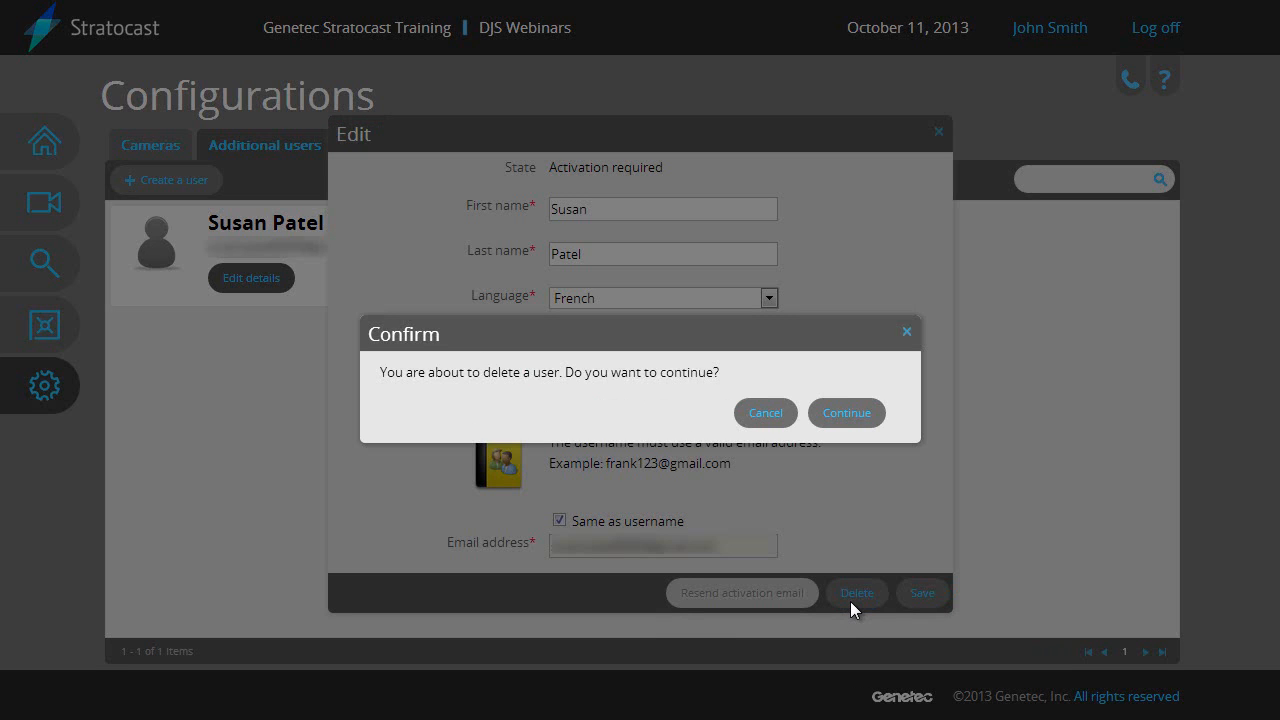
pyautogui.click(843, 413)
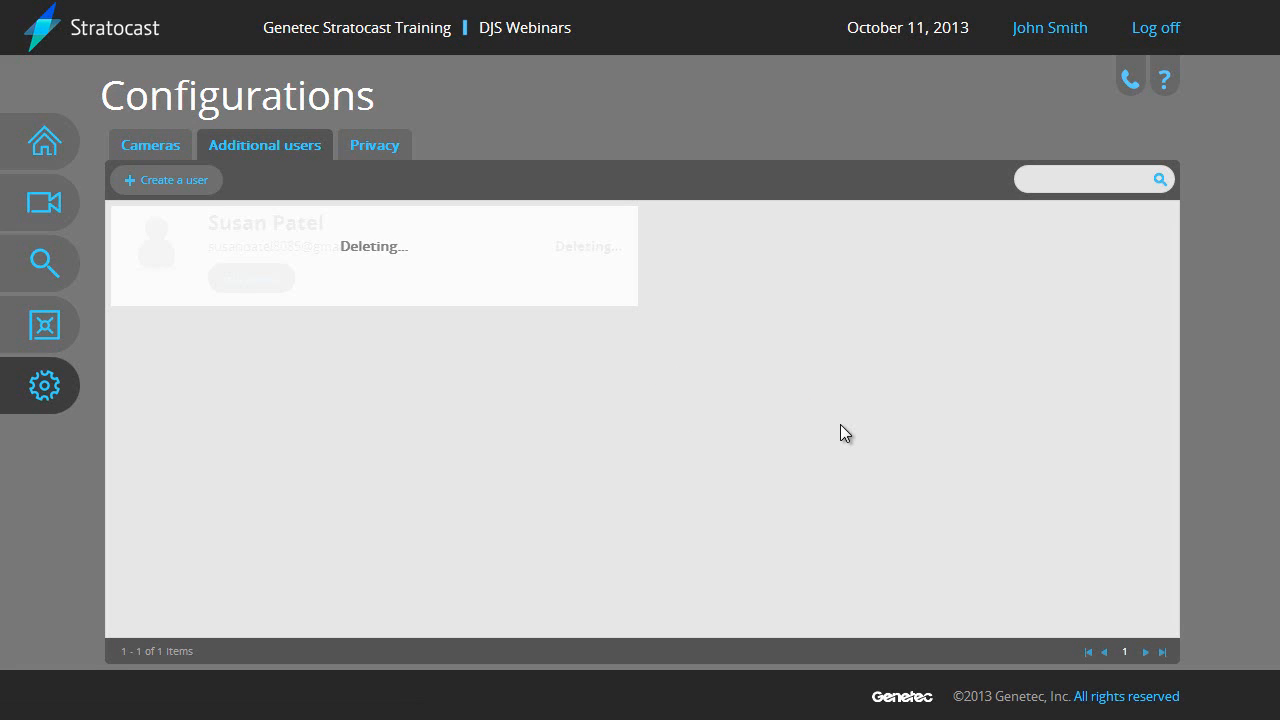